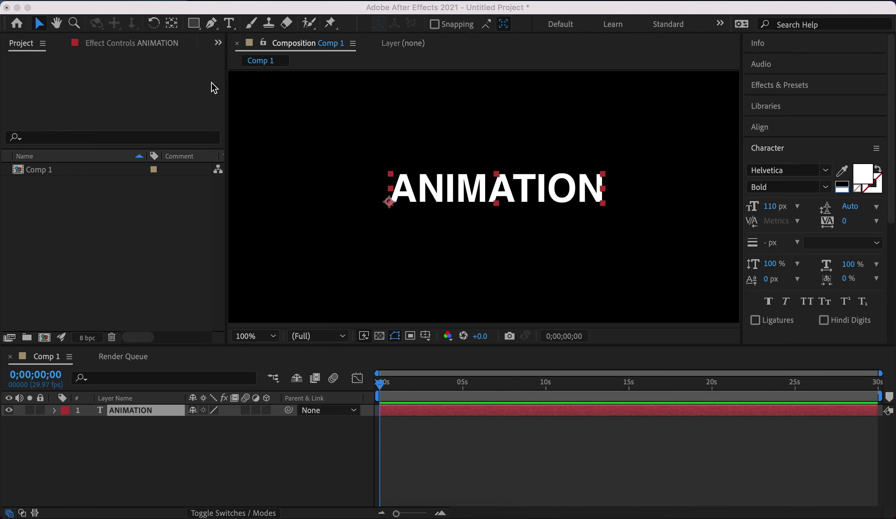
click(229, 26)
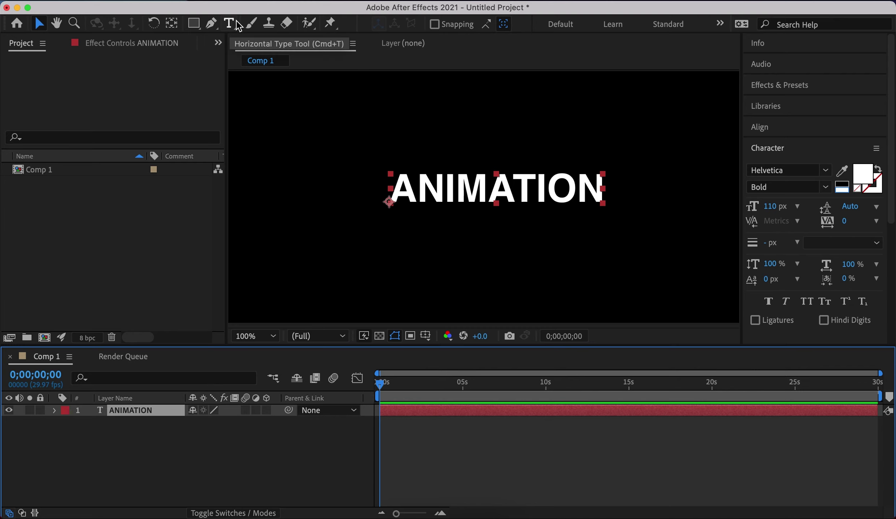
click(244, 10)
click(244, 10)
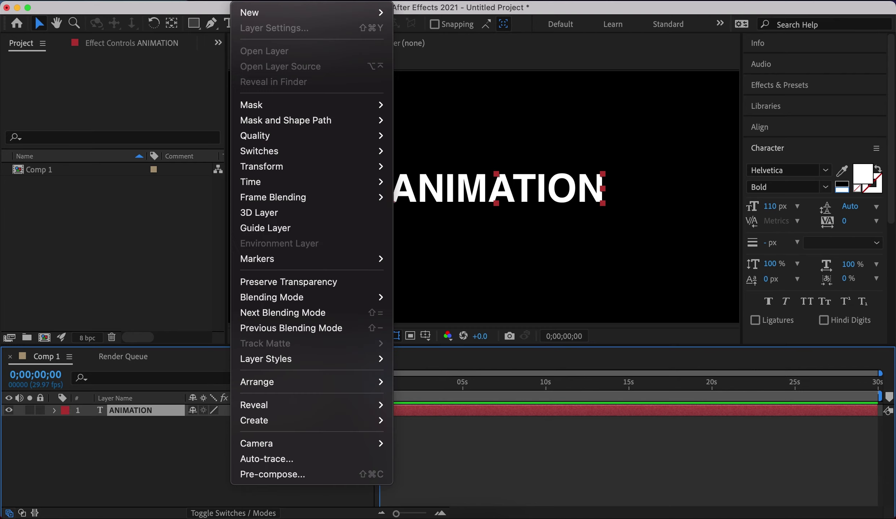
mouse_move(347, 12)
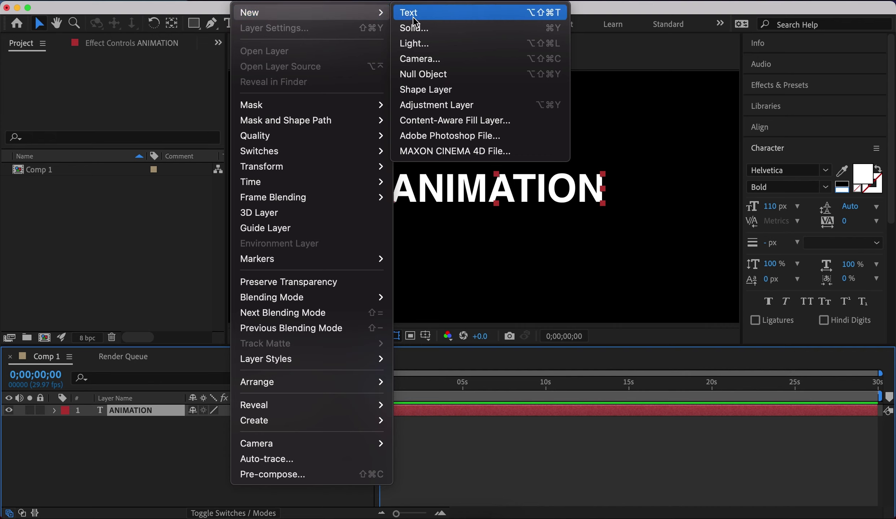
click(165, 262)
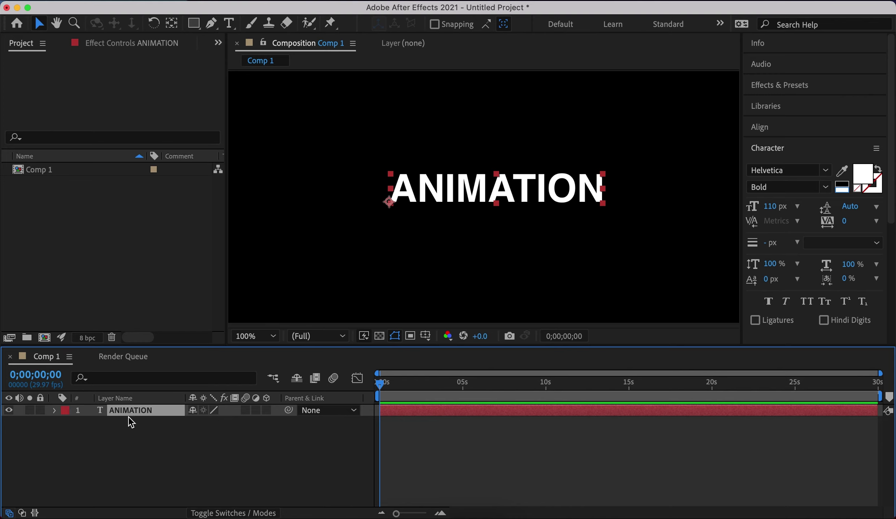
Expand the ANIMATION text layer's properties and add a Position animator to it
click(55, 411)
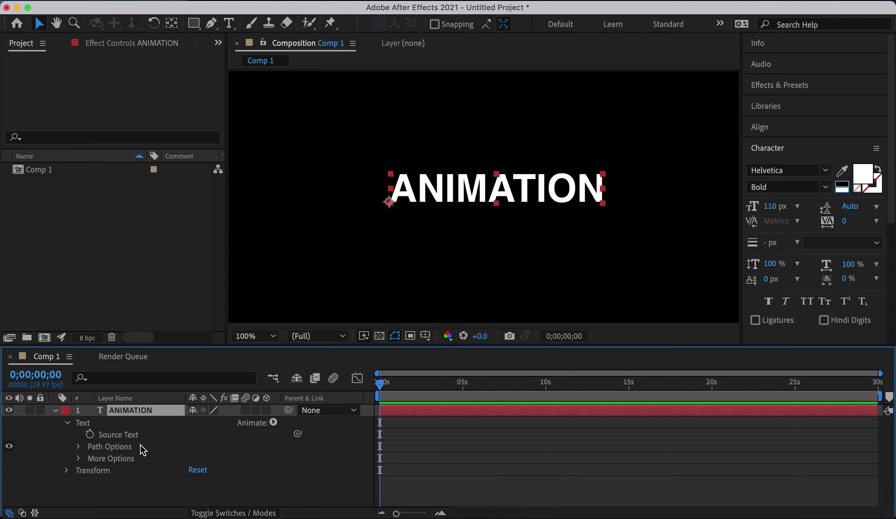
click(273, 423)
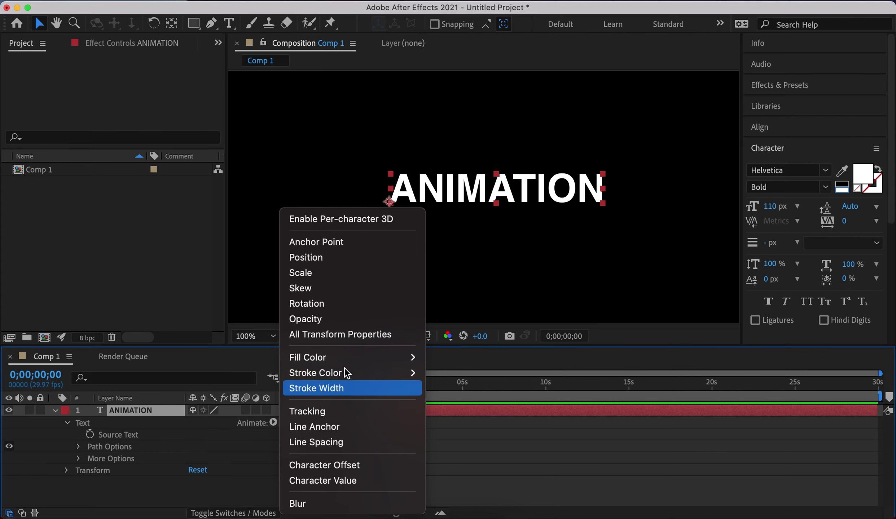
click(323, 258)
scroll(138, 451, down, 1)
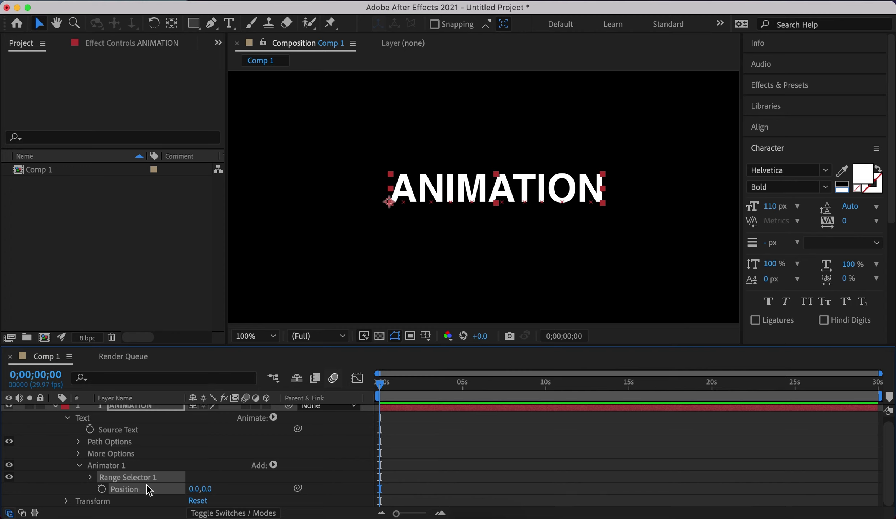
Keyframe the Position animator's Range Selector Start from 0% at 0;00;00;00 to 100% at 0;00;05;17
click(91, 478)
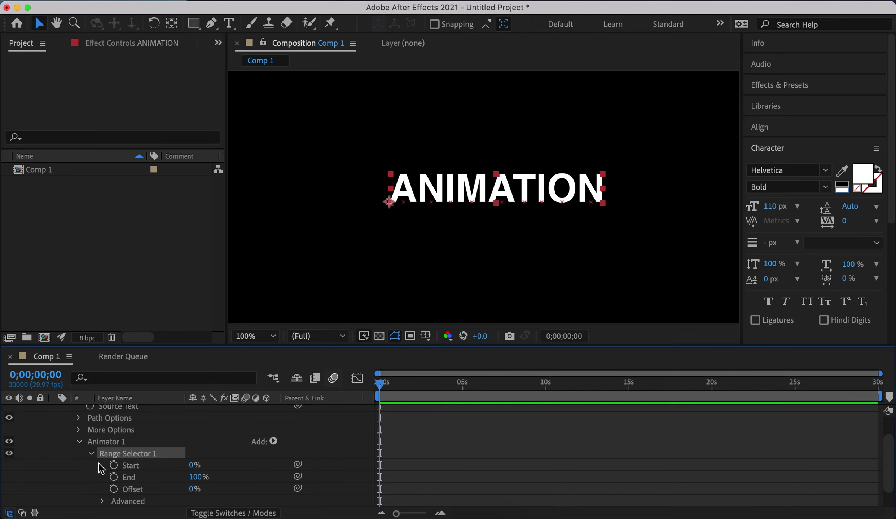
scroll(108, 466, down, 3)
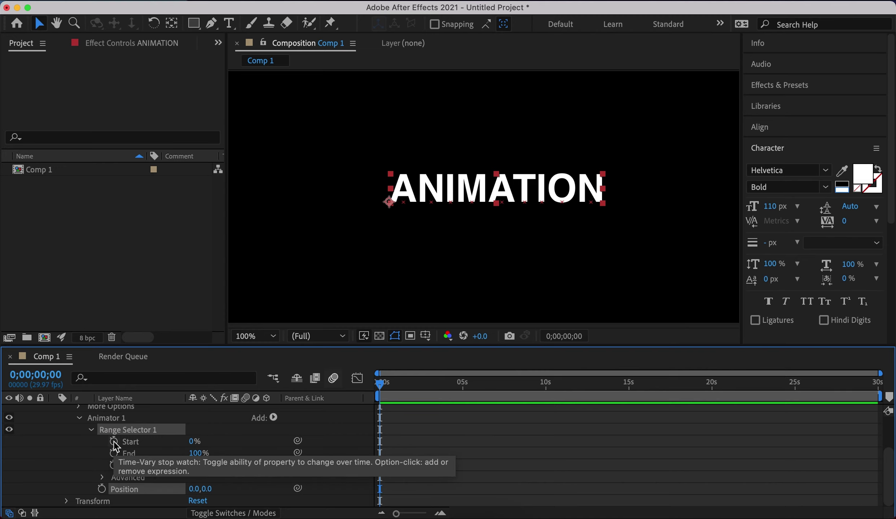
click(114, 443)
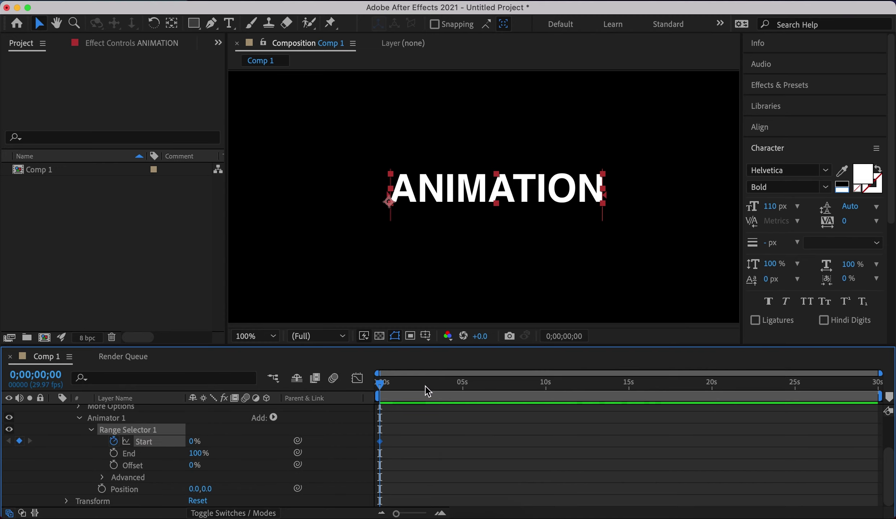
click(472, 387)
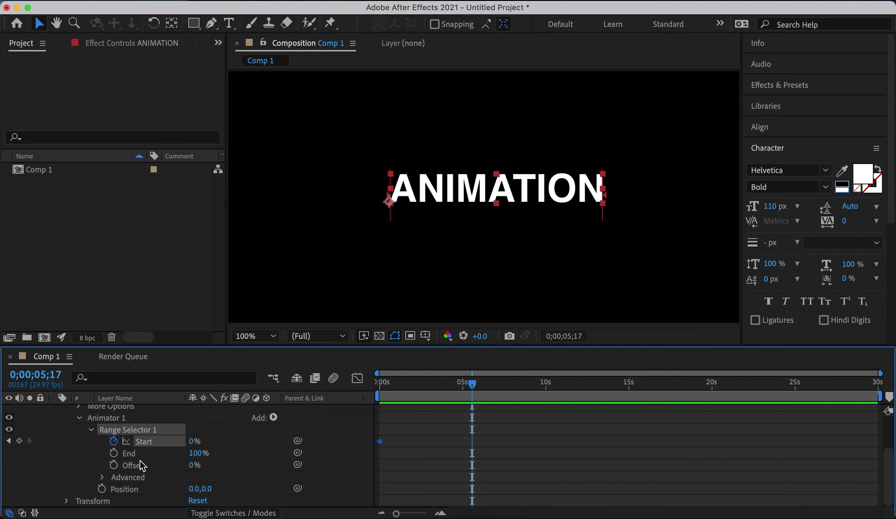
click(195, 441)
text(100)
key(Return)
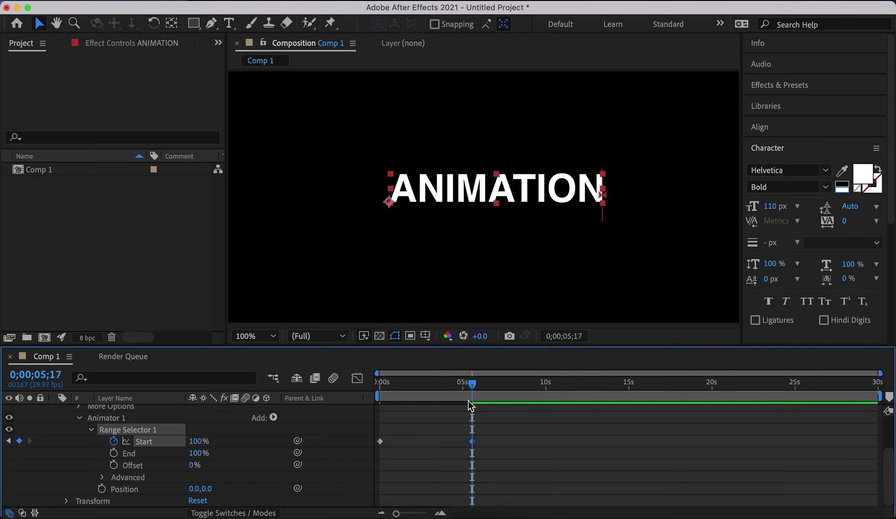
Return to the start of the composition and set the animator's Position to 0, 180
drag(472, 384, 355, 388)
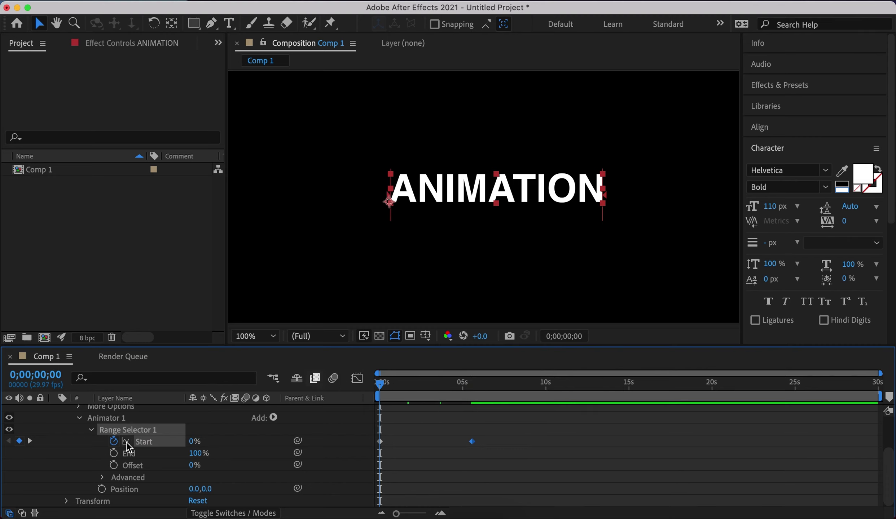
click(210, 491)
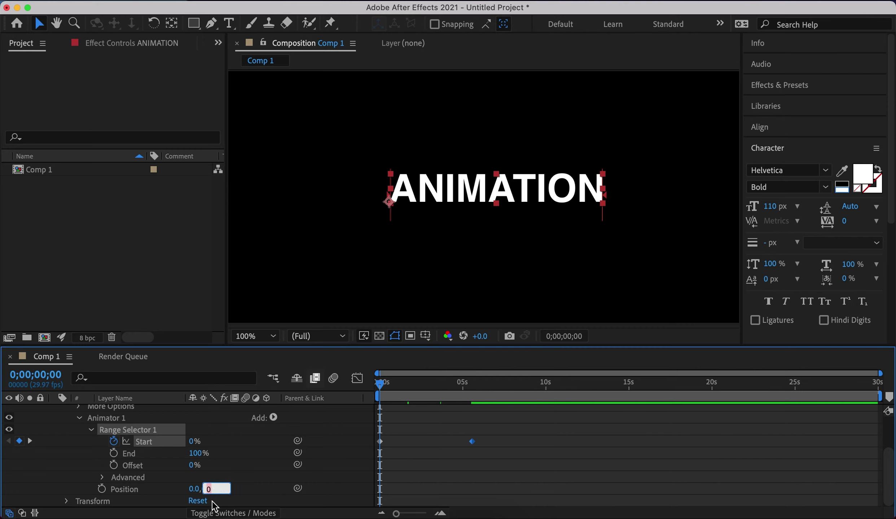
text(180)
key(Return)
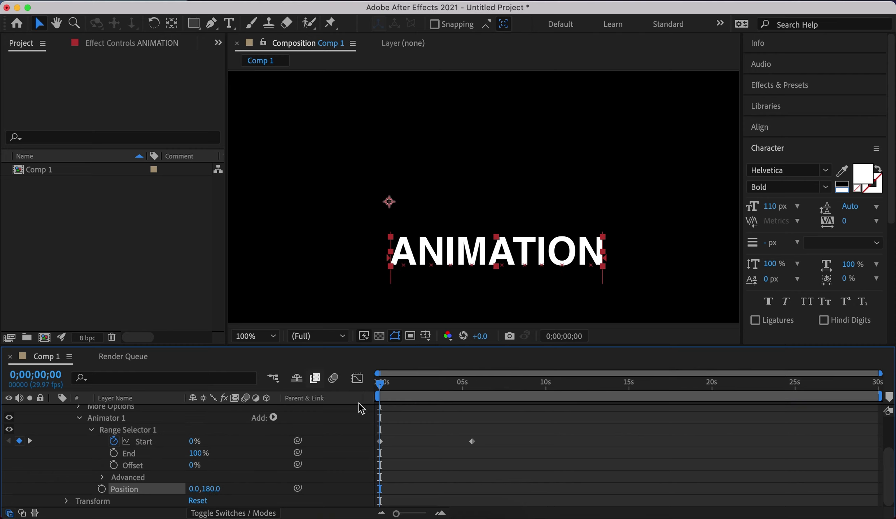
Preview the letter-by-letter position animation from the beginning of the composition
drag(384, 385, 323, 379)
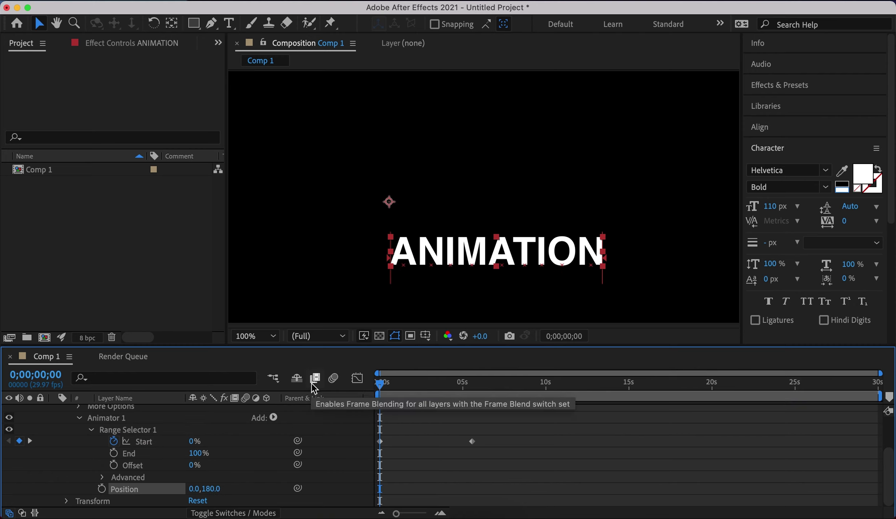
key(space)
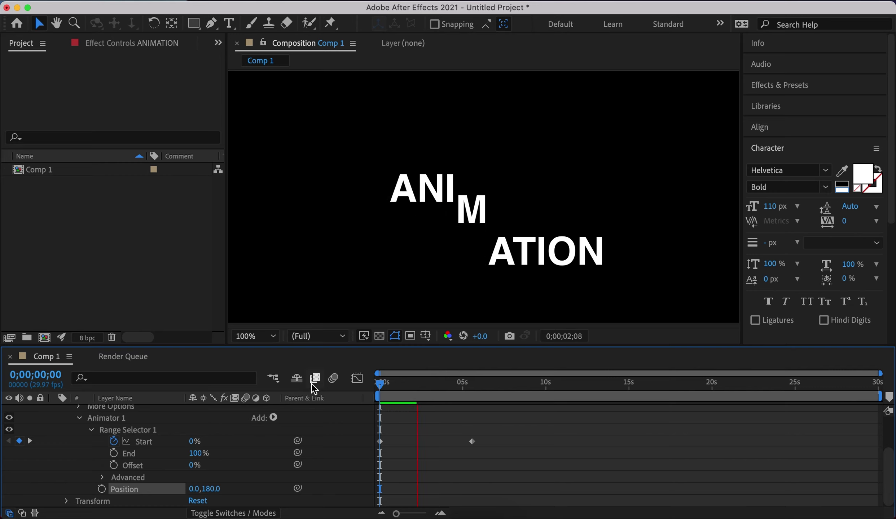
key(space)
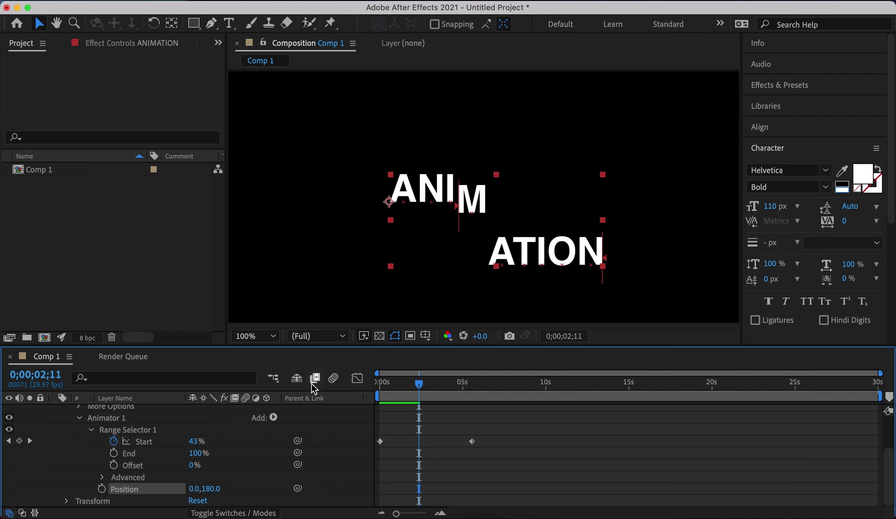
key(space)
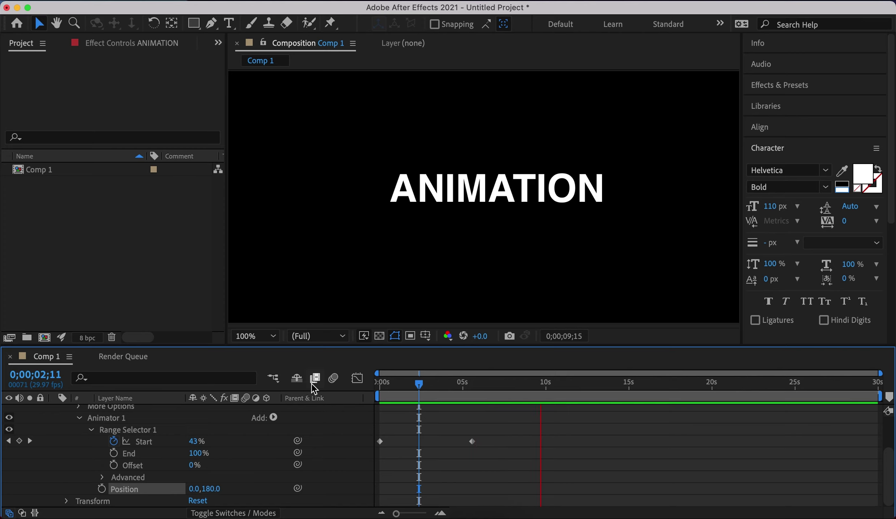
key(space)
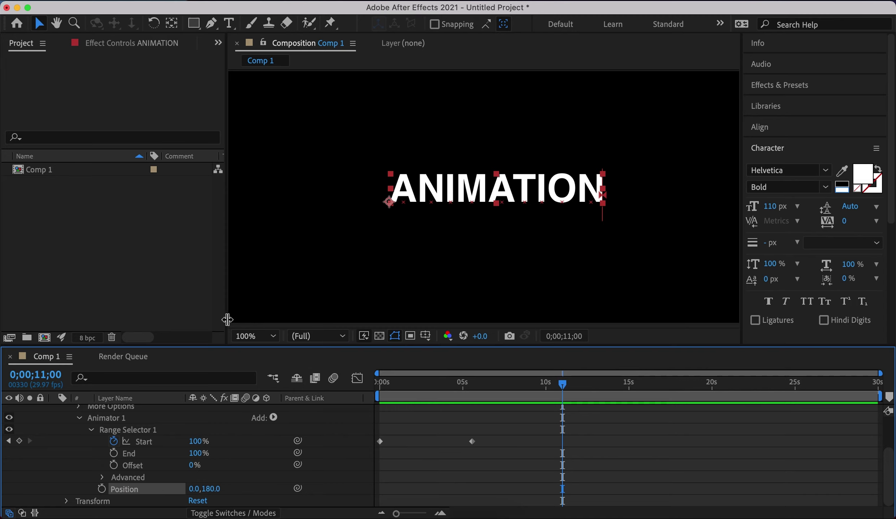
Delete the position animator from the text layer and return to 0;00;00;00
click(133, 420)
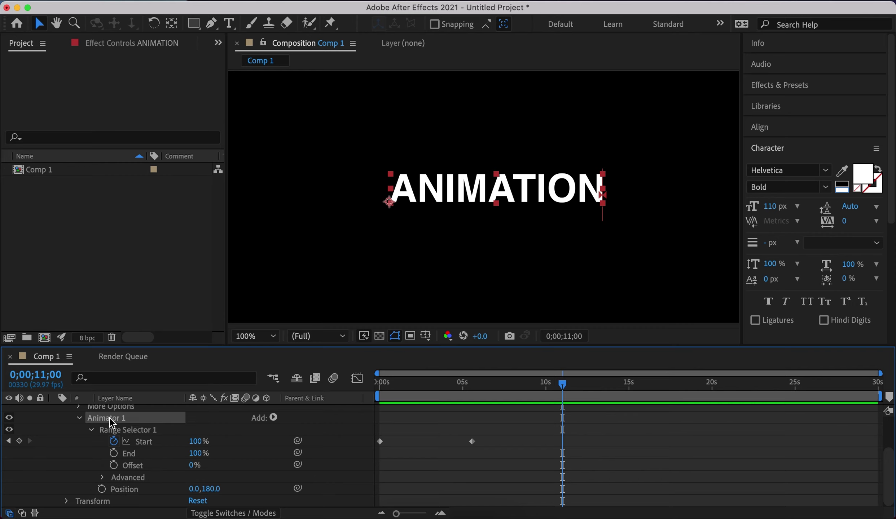
key(Delete)
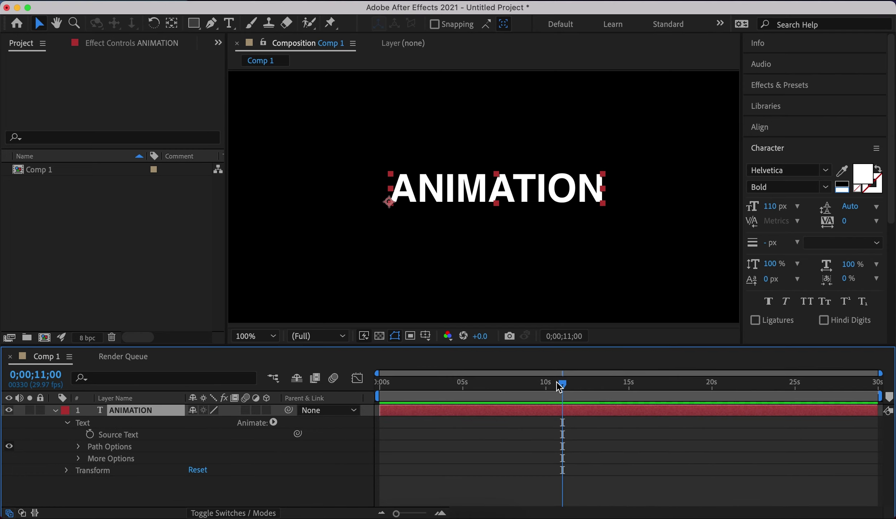
drag(562, 385, 321, 399)
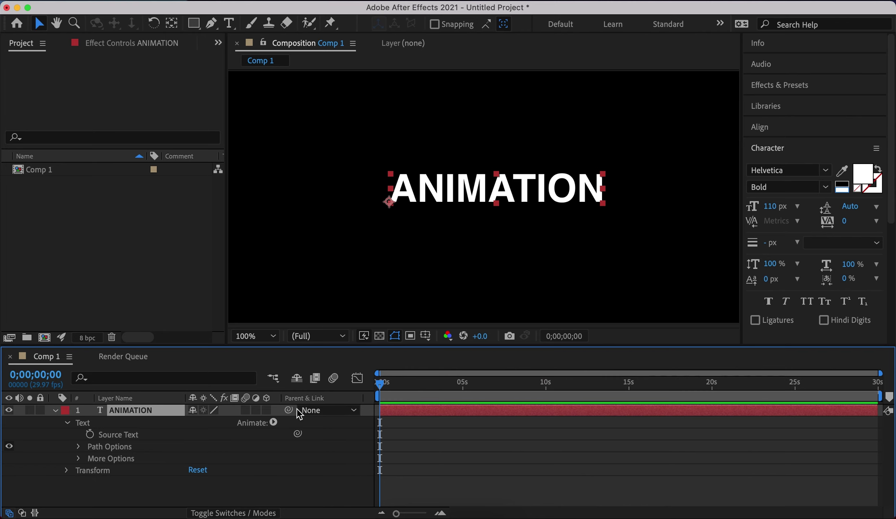
Add a Scale animator to the ANIMATION text layer and expand its Range Selector
click(273, 422)
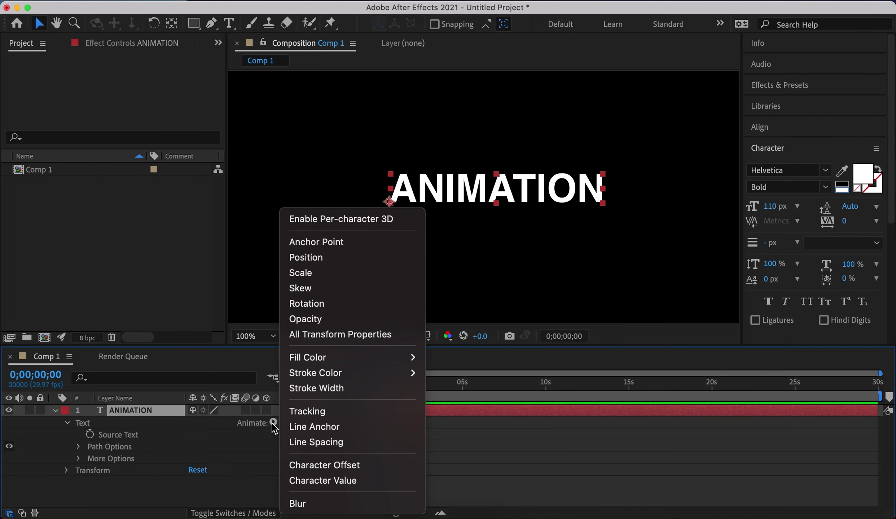
click(316, 275)
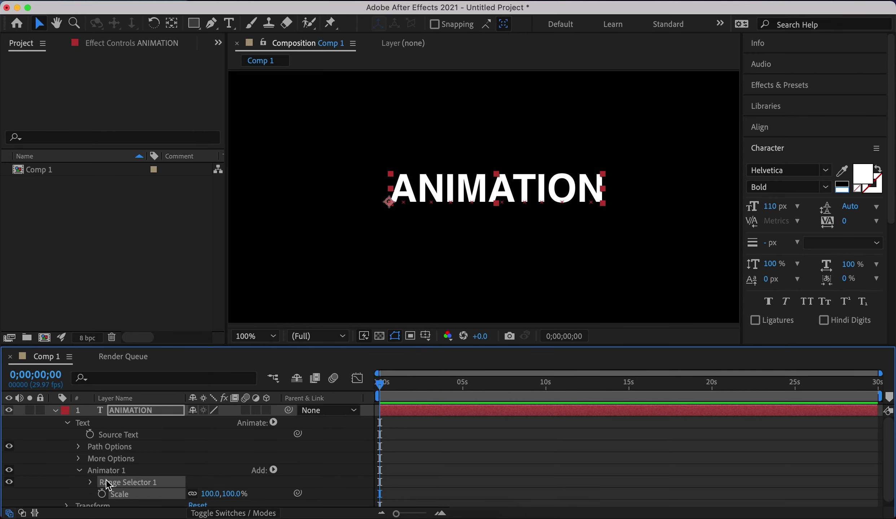
scroll(108, 484, down, 1)
click(91, 478)
scroll(125, 489, down, 5)
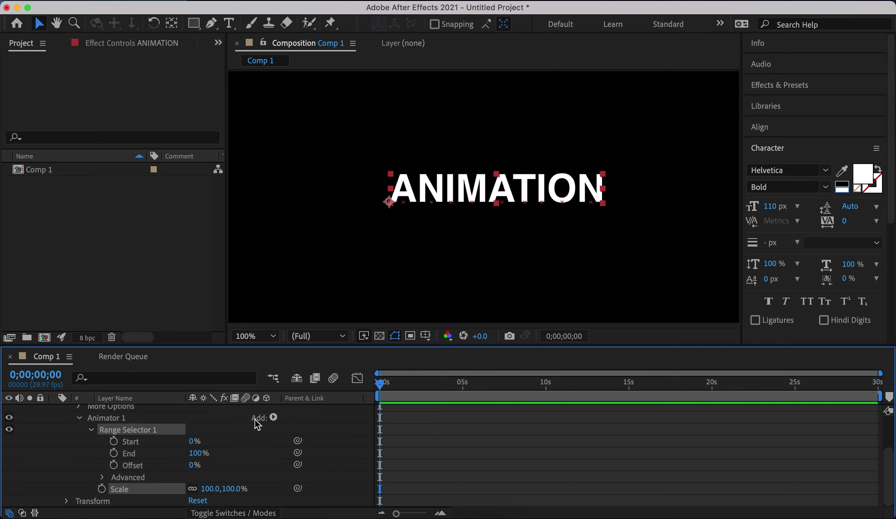
Keyframe the Scale animator's Range Selector Start from 0% at 0;00;00;00 to 100% at 0;00;05;18
click(114, 441)
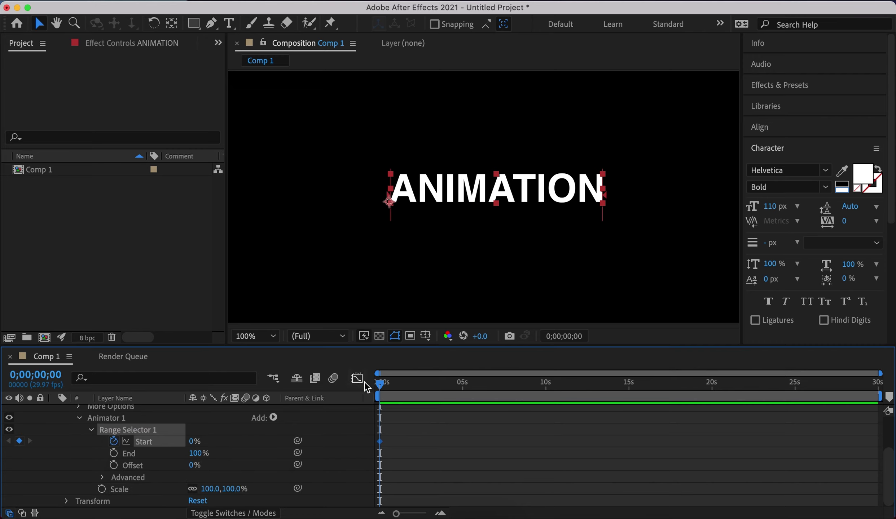
drag(380, 385, 312, 385)
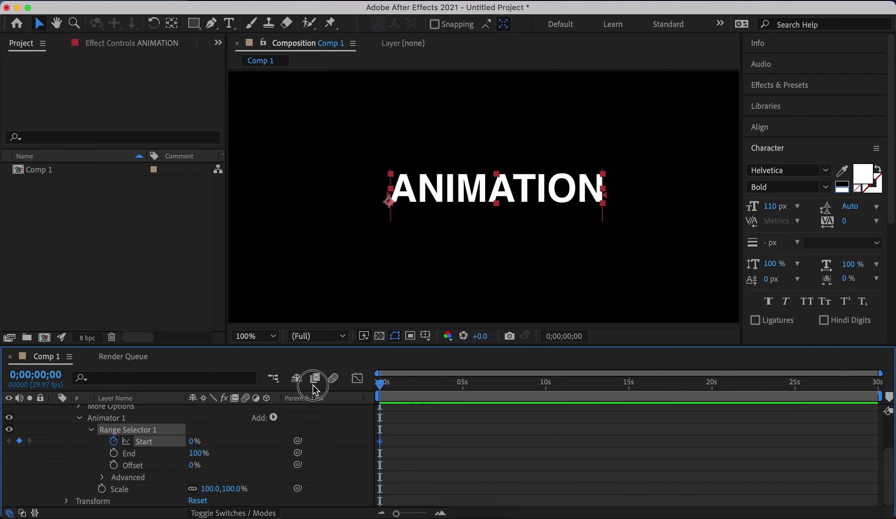
click(470, 385)
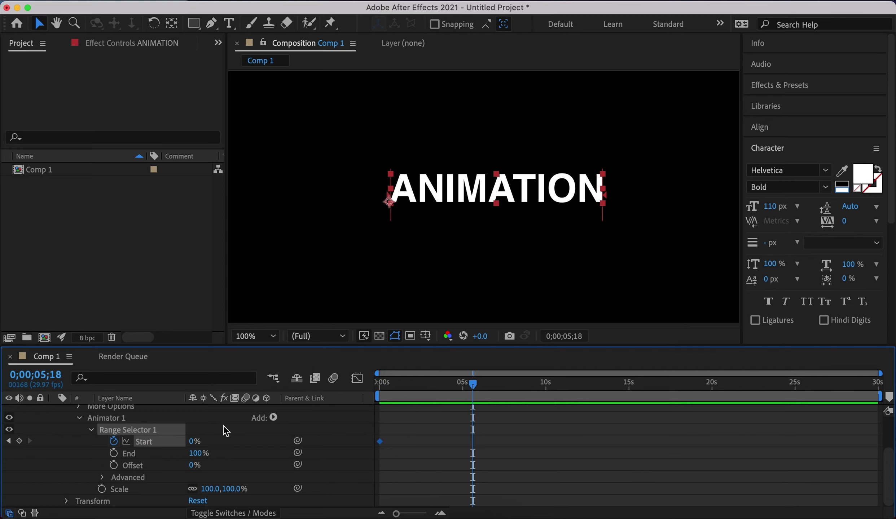
click(194, 441)
text(100)
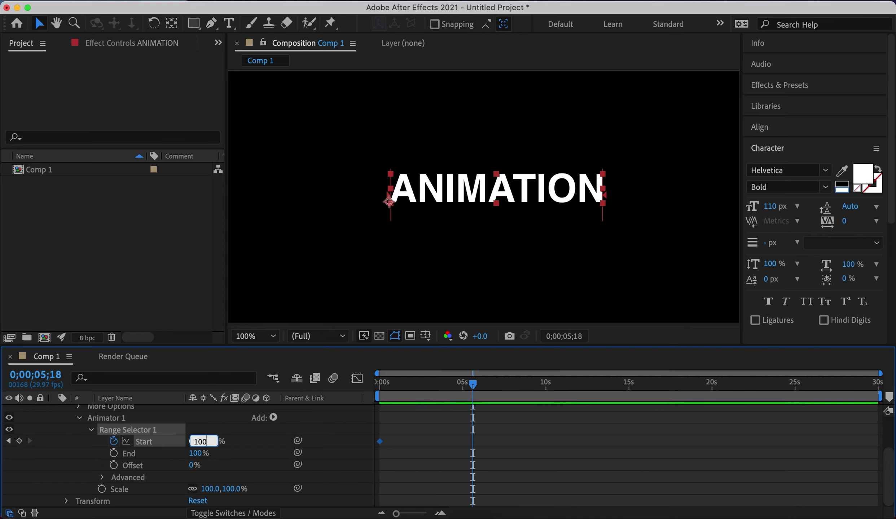
key(Return)
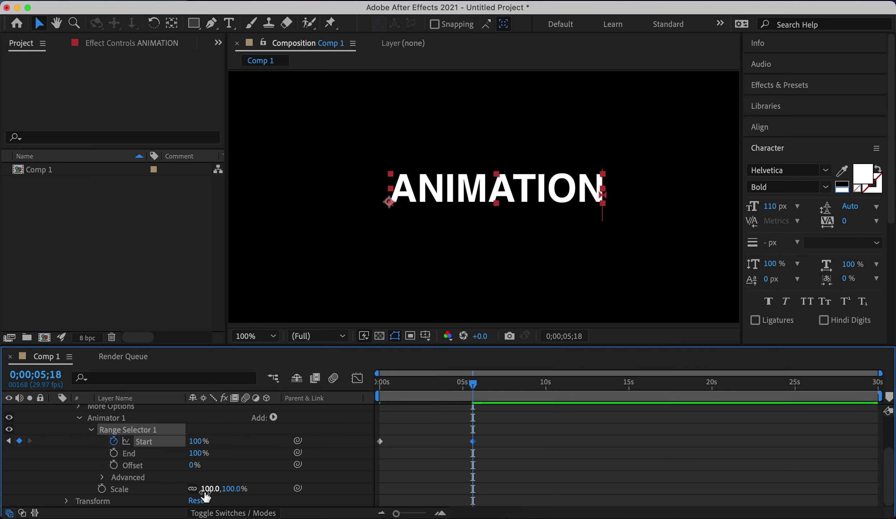
Set the animator's Scale to 0% in both dimensions and preview the animation from the beginning
click(230, 489)
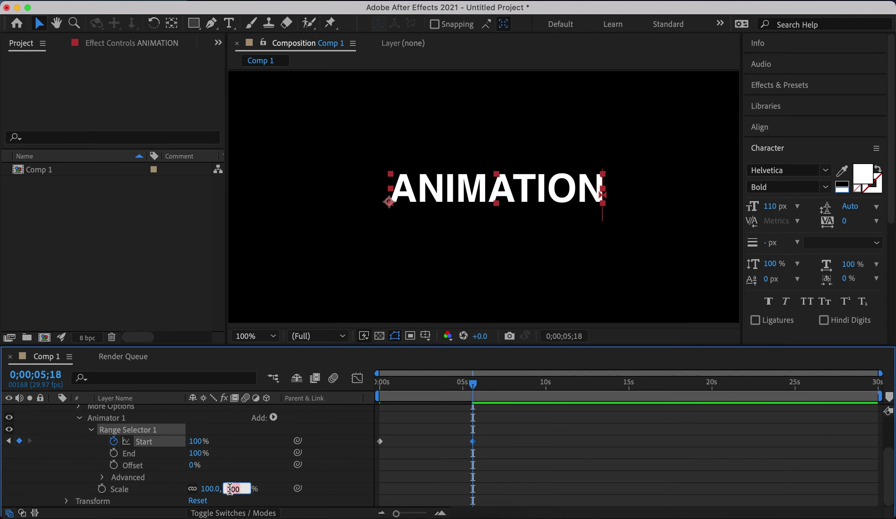
key(BackSpace)
text(0)
key(Return)
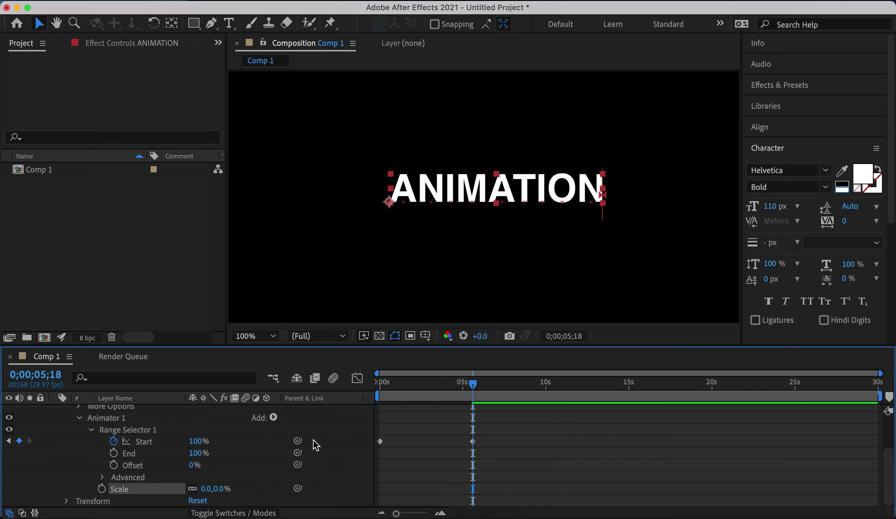
drag(475, 385, 300, 386)
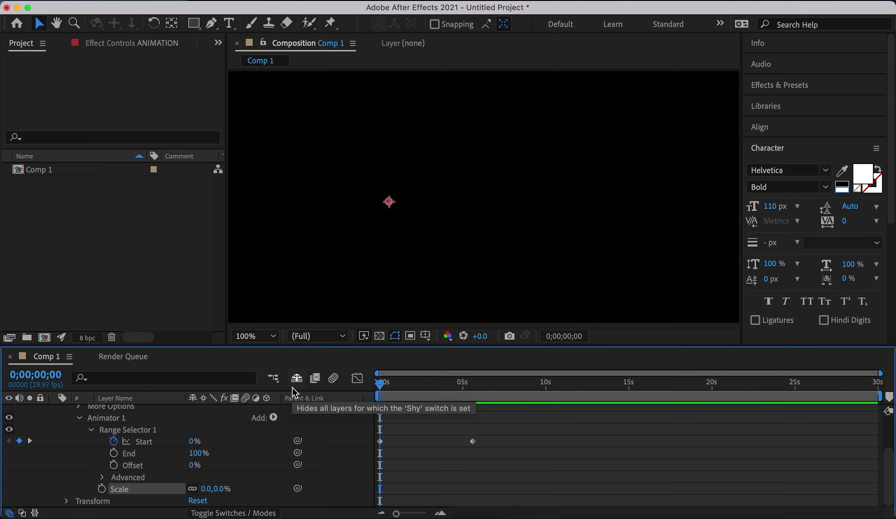
key(space)
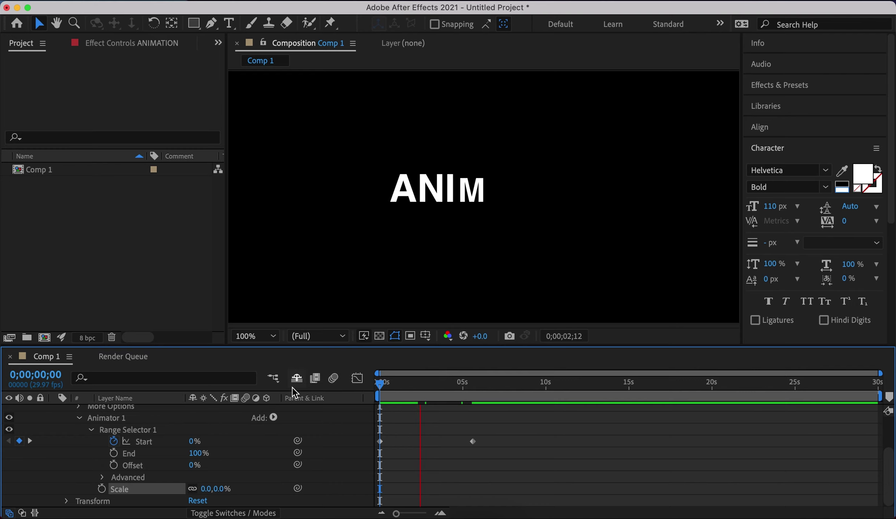
Pause the Scale animation preview partway through the word, resume it, and stop it after the last letter has animated
key(space)
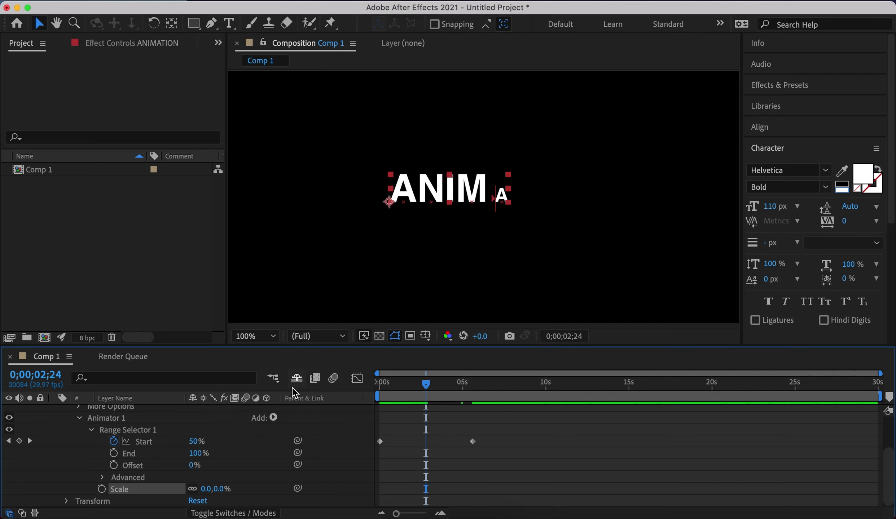
key(space)
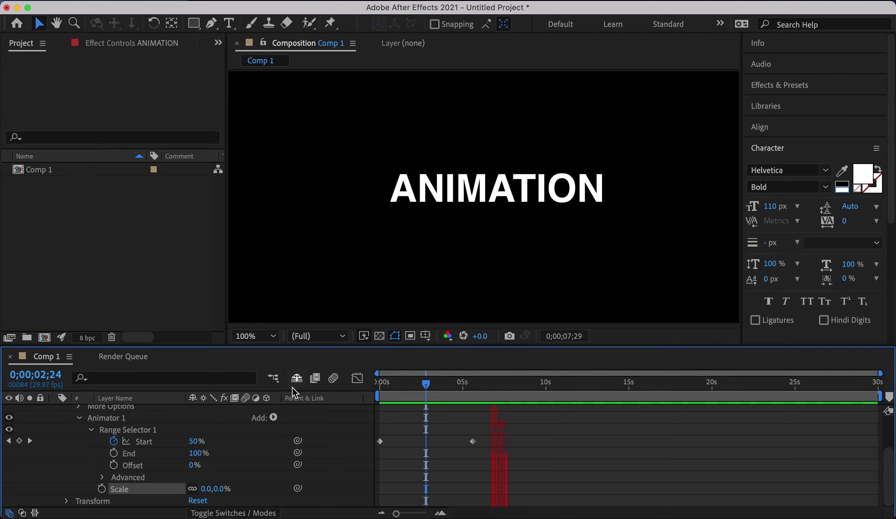
key(space)
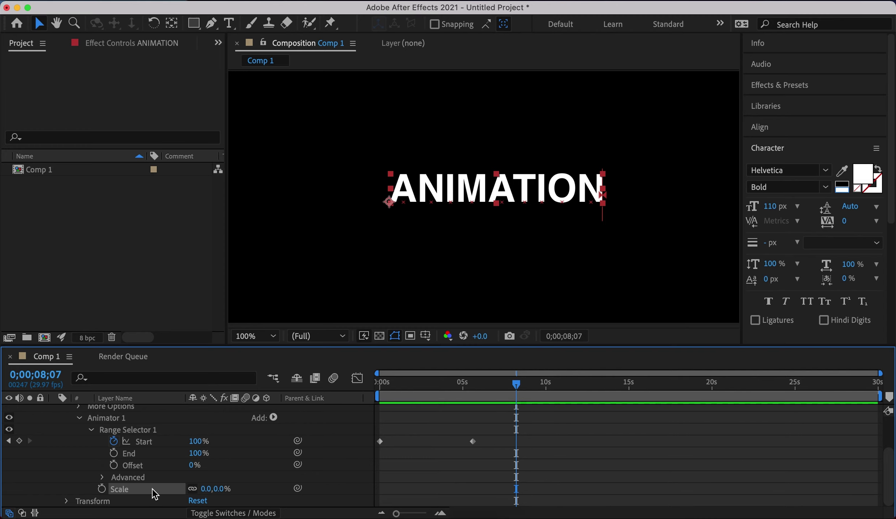
Add a Rotation property to the ANIMATION text layer's existing Scale animator
click(274, 419)
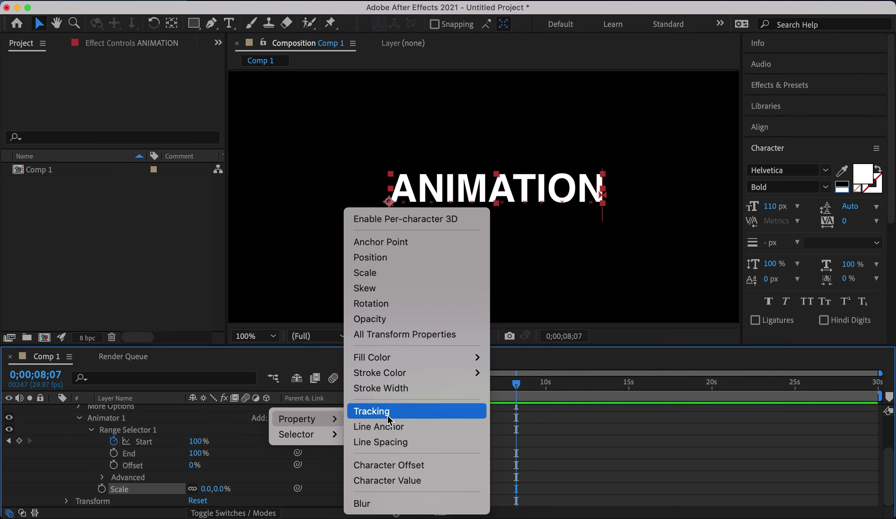
click(383, 304)
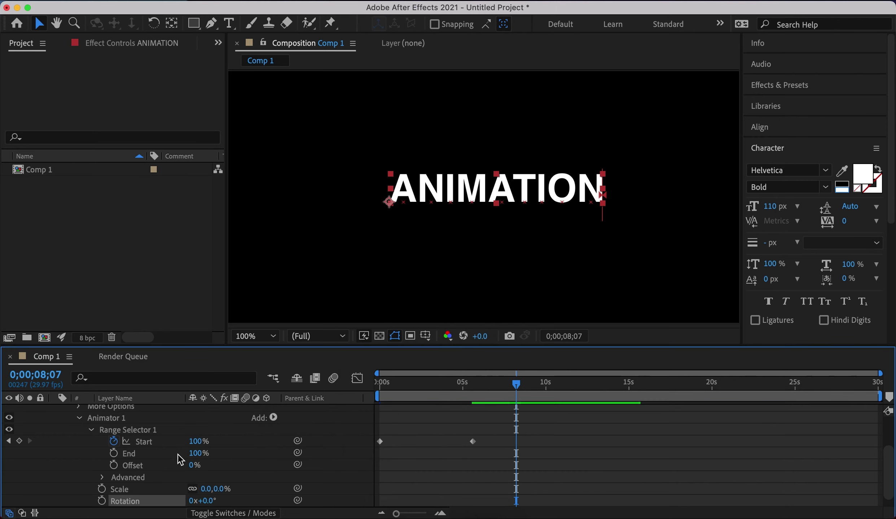
scroll(177, 455, down, 1)
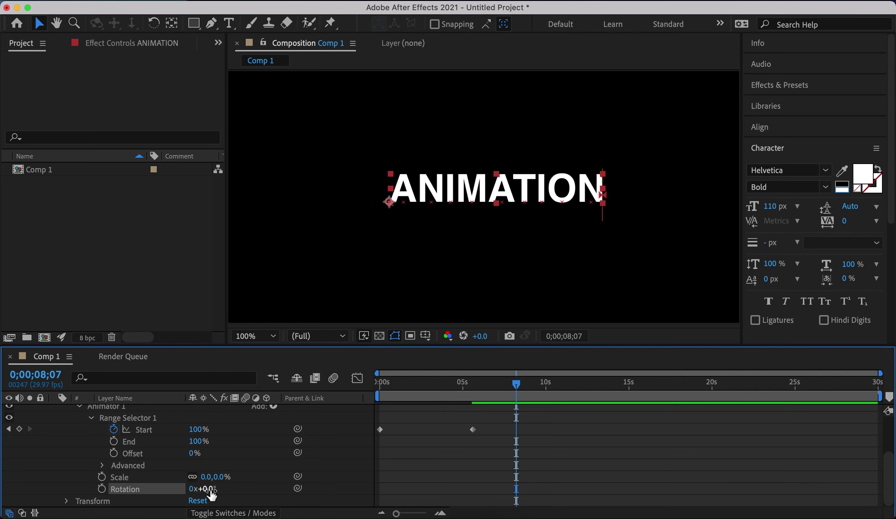
Return to 0;00;00;00 and set the animator's Rotation to 180°
drag(515, 384, 414, 385)
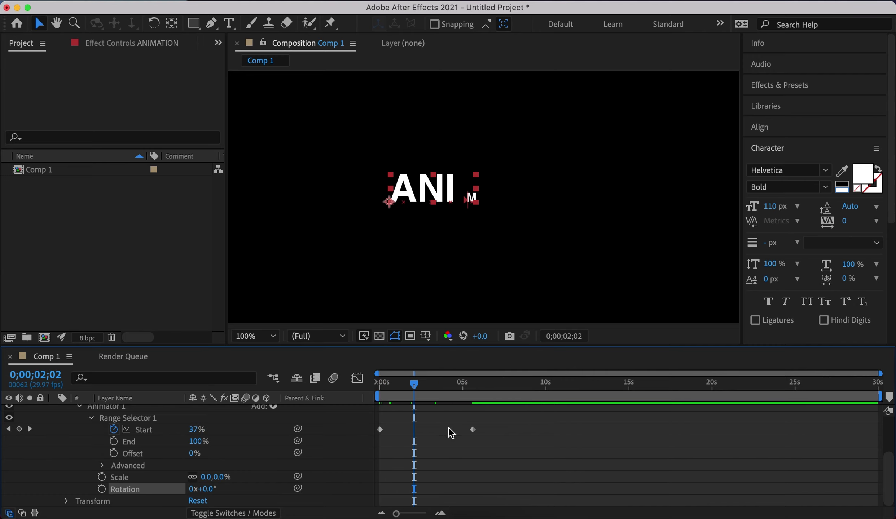
drag(416, 385, 355, 386)
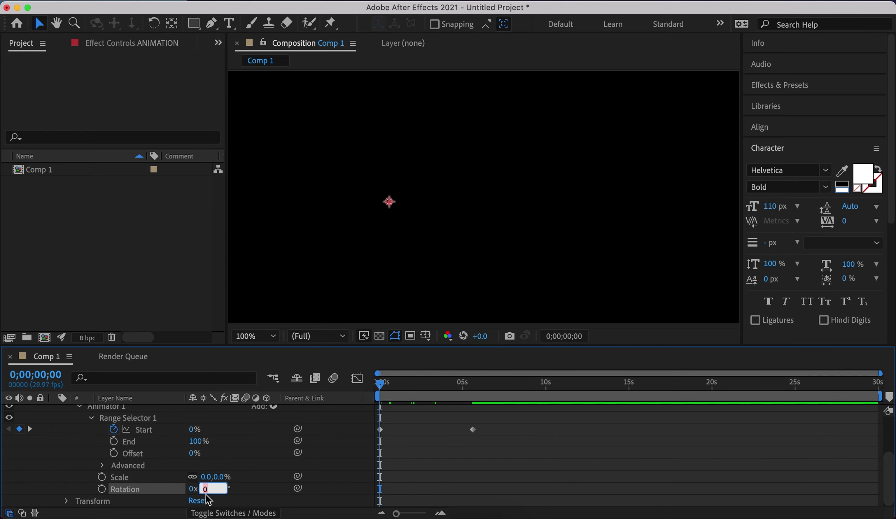
text(180)
key(Return)
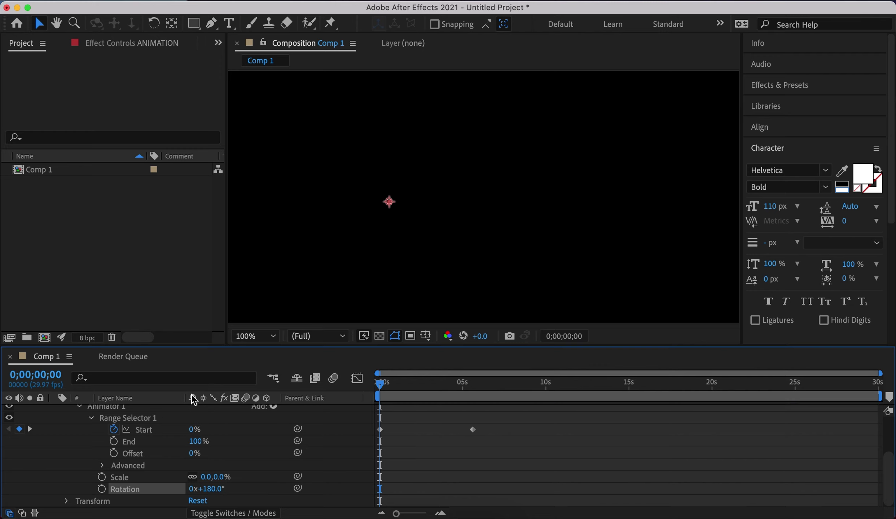
Preview the combined scale and rotation animation from the beginning and stop after the final Range Selector keyframe
click(377, 384)
key(space)
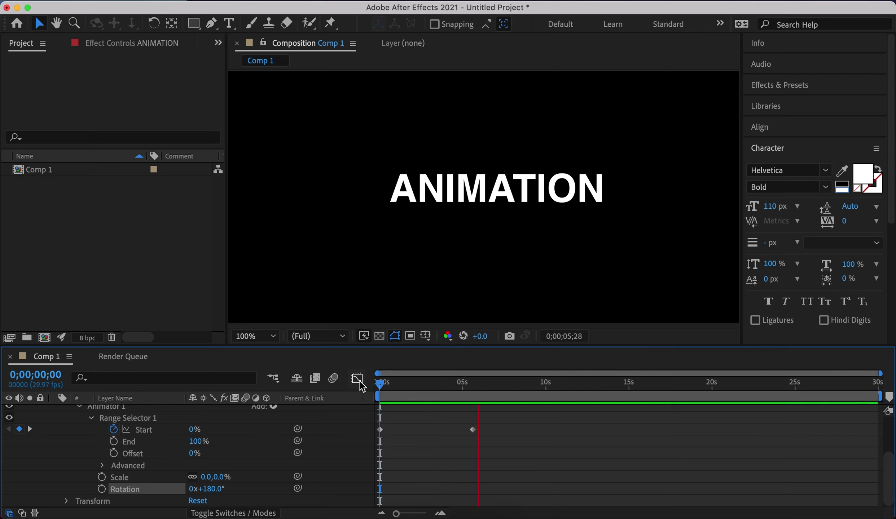
key(space)
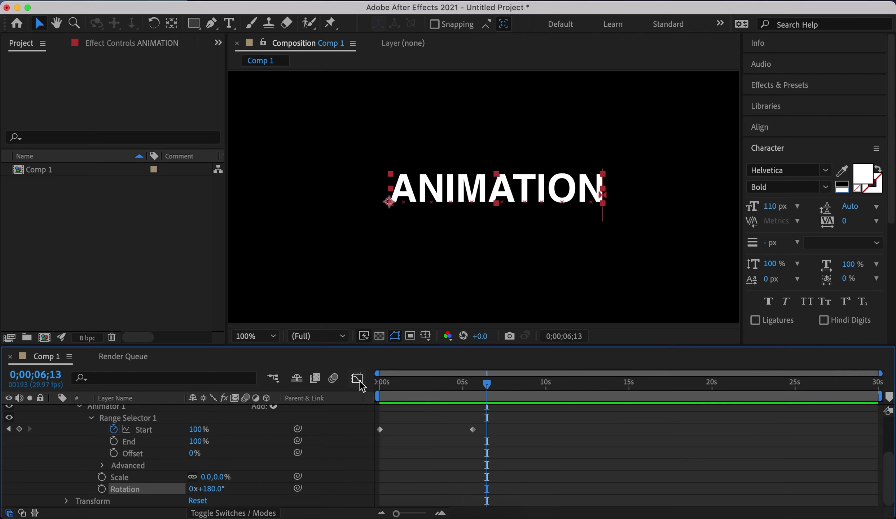